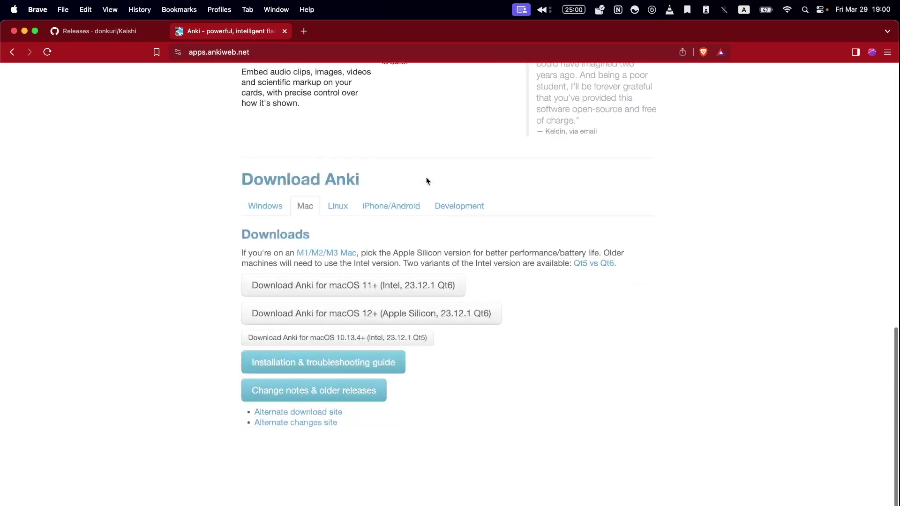
# Step: Compare the Windows, Mac, Linux and phone download options on the Anki website
pyautogui.click(262, 212)
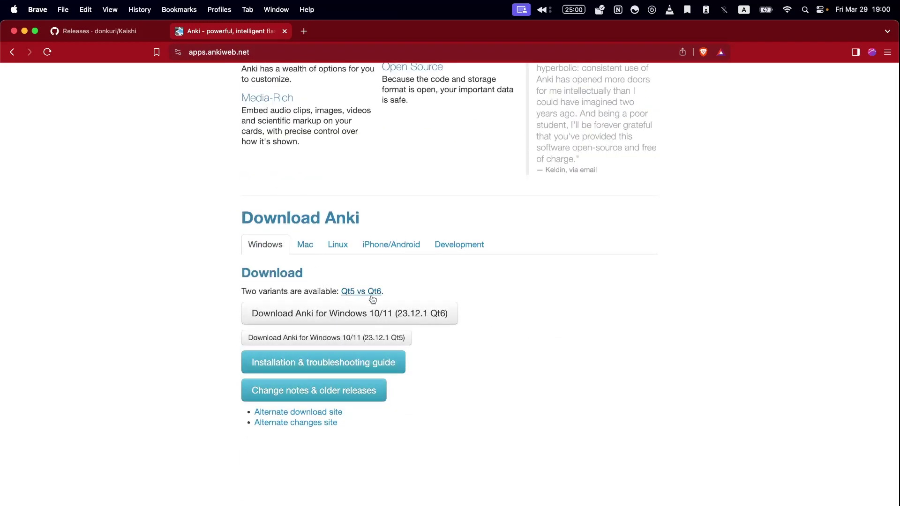
pyautogui.click(307, 249)
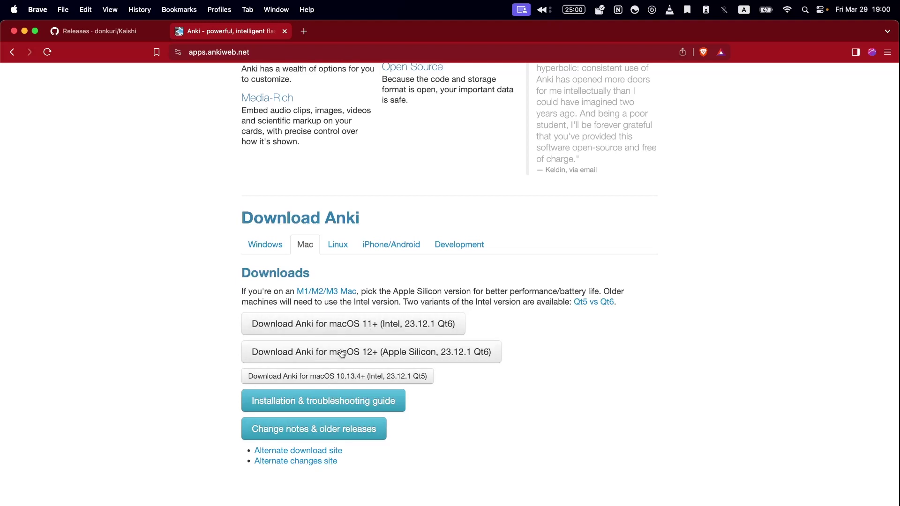
pyautogui.click(334, 245)
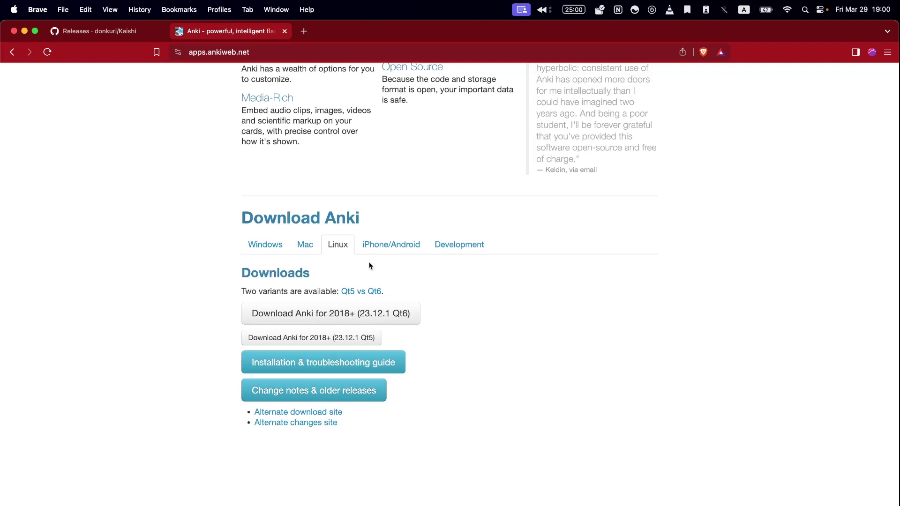
pyautogui.click(388, 243)
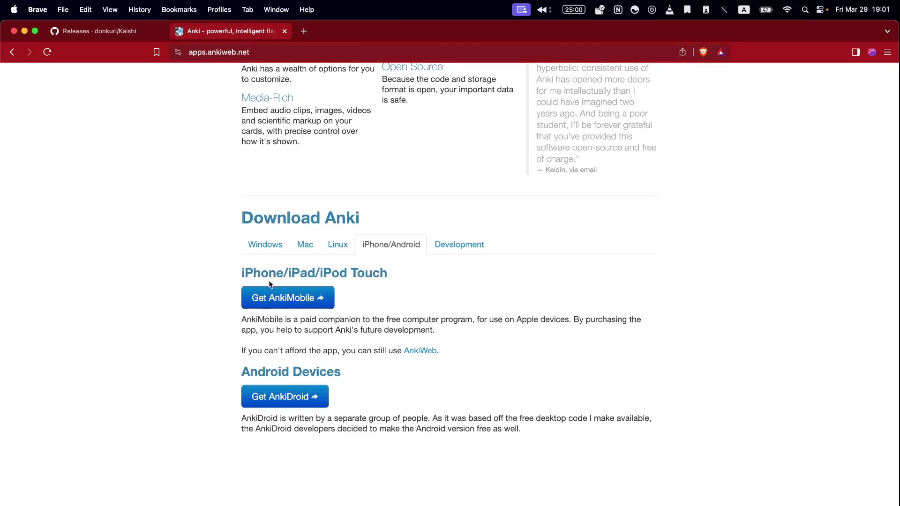
# Step: Return to the top of the page and switch to the Kaishi GitHub releases page
pyautogui.scroll(8, 228, 167)
pyautogui.scroll(5, 229, 167)
pyautogui.scroll(-12, 229, 161)
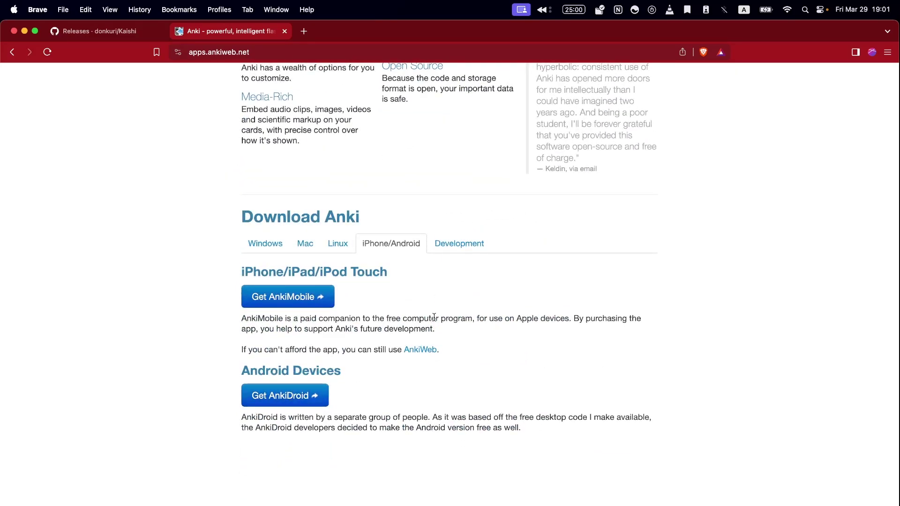
pyautogui.scroll(15, 434, 318)
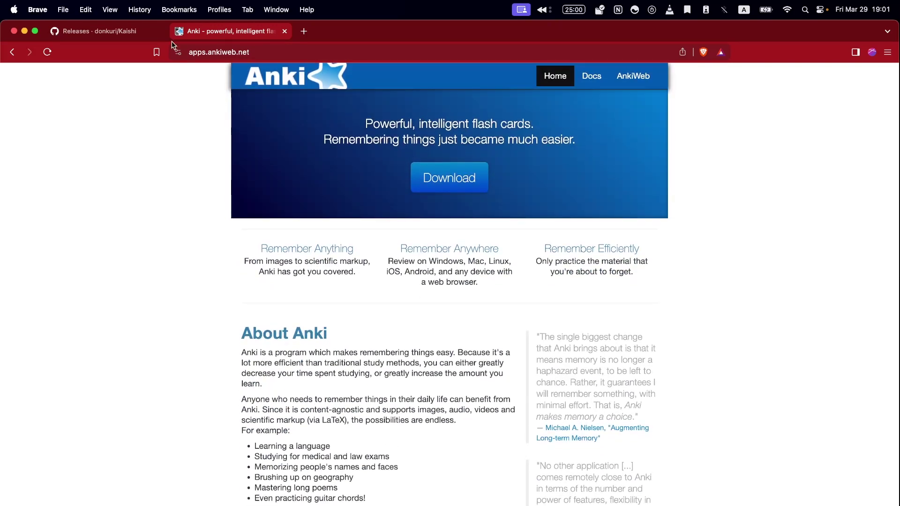
pyautogui.click(115, 30)
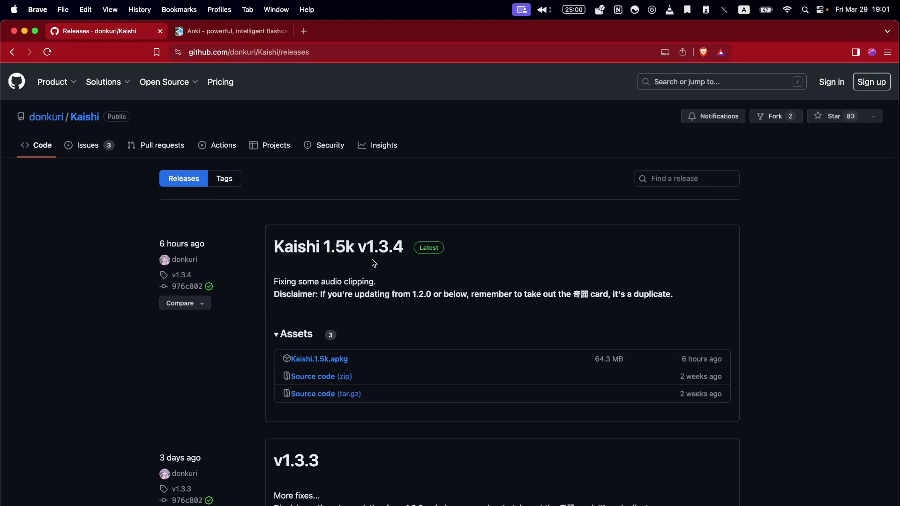
# Step: Download Kaishi.1.5k.apkg from the v1.3.4 release assets and save it to Downloads
pyautogui.click(317, 365)
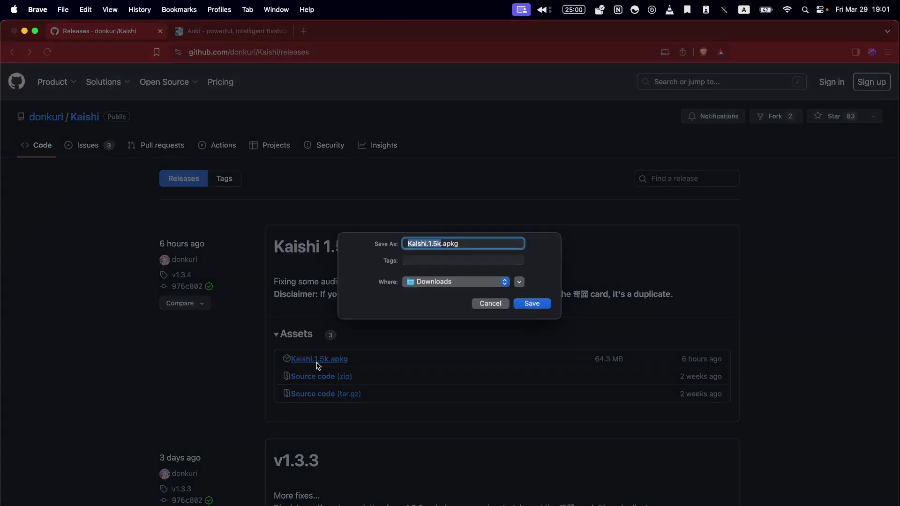
pyautogui.click(541, 304)
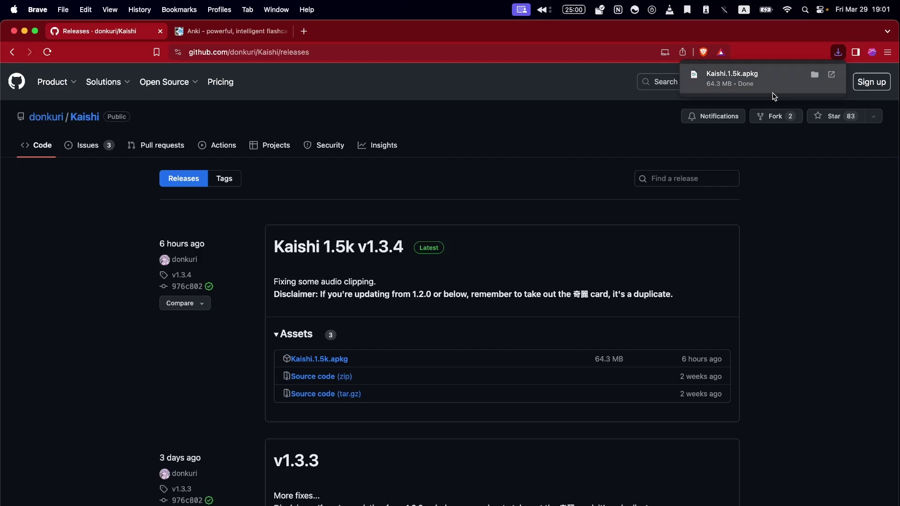
# Step: Import Kaishi.1.5k.apkg into Anki (1,501 notes, 731 media files) and open the Kaishi 1.5k deck
pyautogui.click(750, 77)
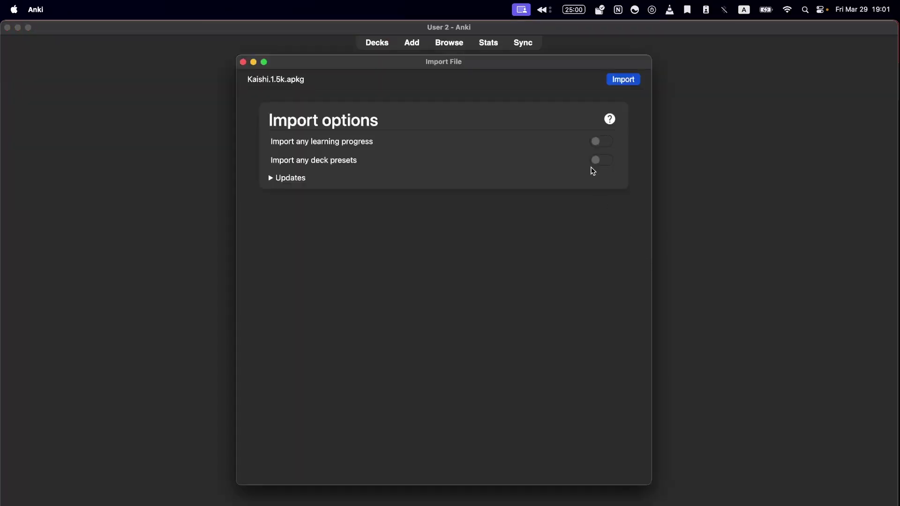
pyautogui.click(625, 79)
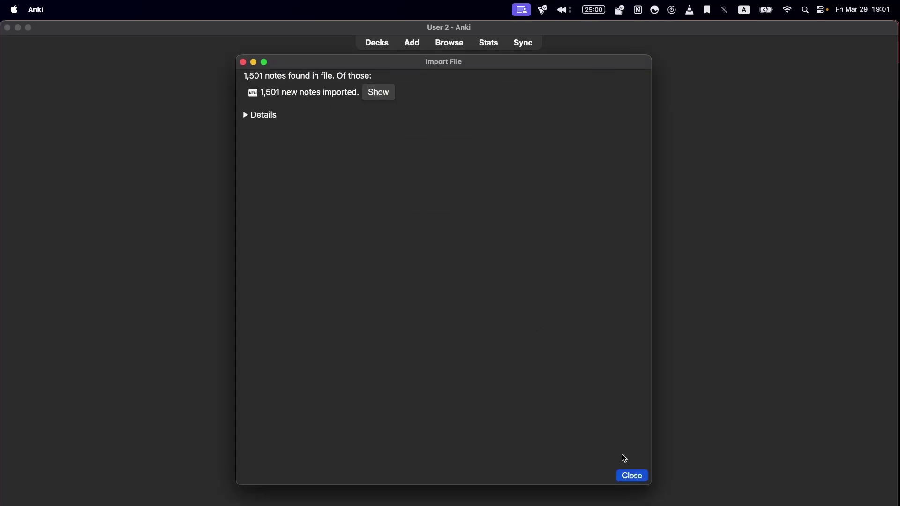
pyautogui.click(630, 475)
pyautogui.click(353, 111)
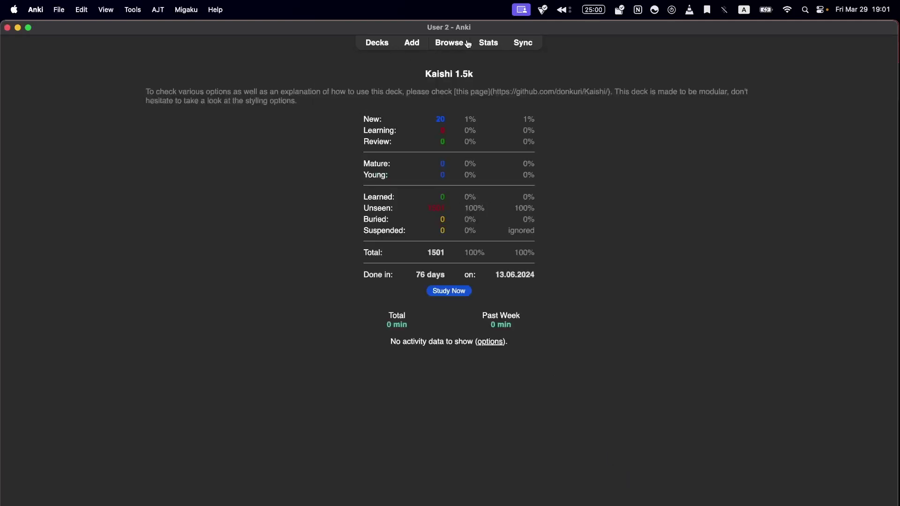
# Step: Glance at the statistics and card browser, then start studying Kaishi 1.5k at its welcome card
pyautogui.click(488, 43)
pyautogui.click(243, 63)
pyautogui.click(458, 46)
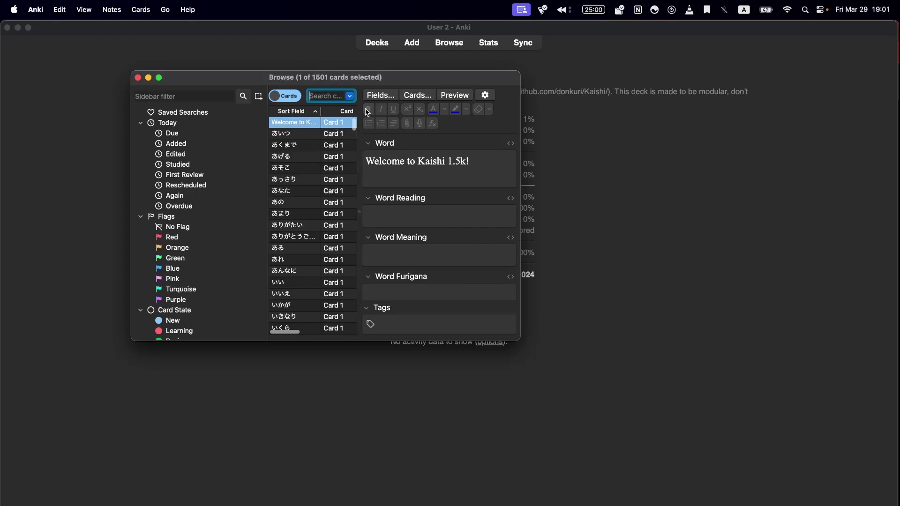
pyautogui.click(137, 77)
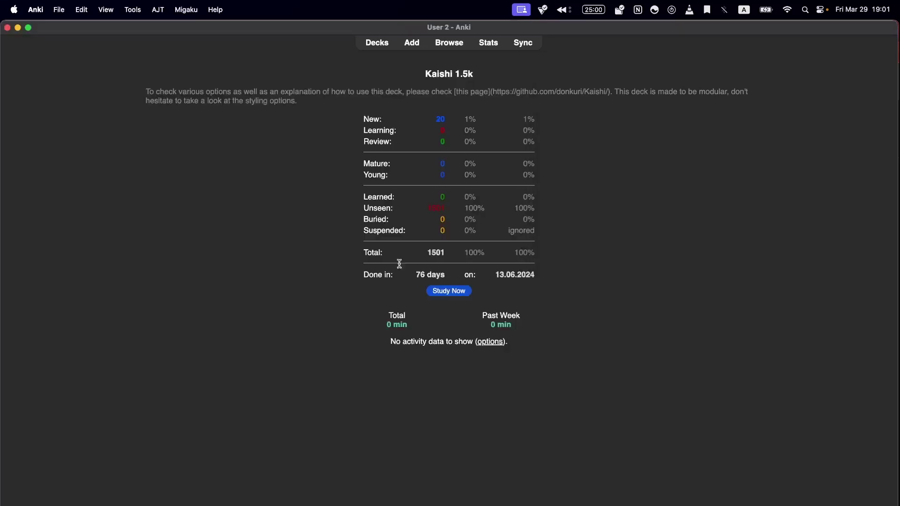
pyautogui.click(449, 291)
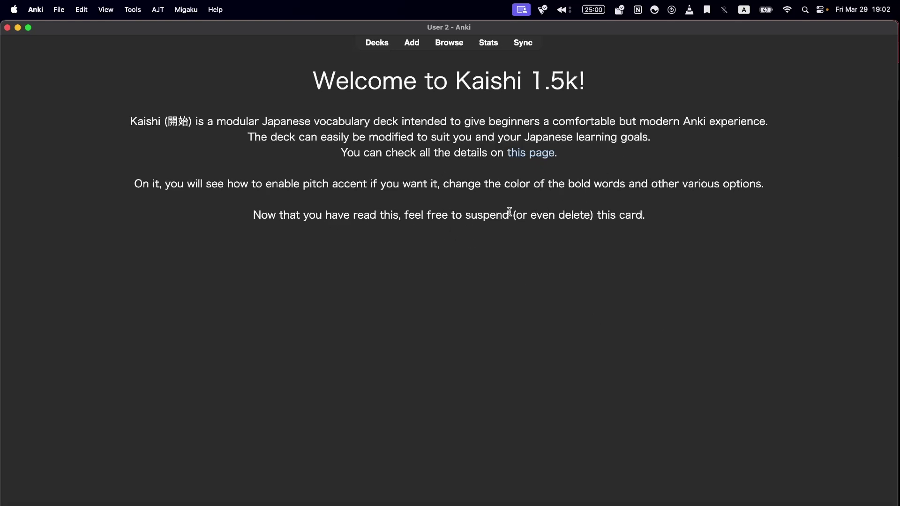
# Step: Delete the welcome note and answer the first card
pyautogui.rightClick(806, 427)
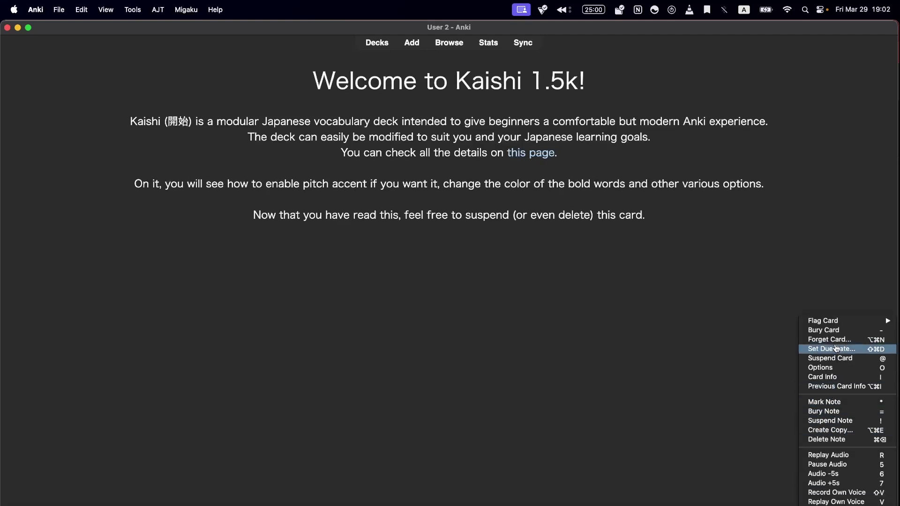
pyautogui.click(841, 440)
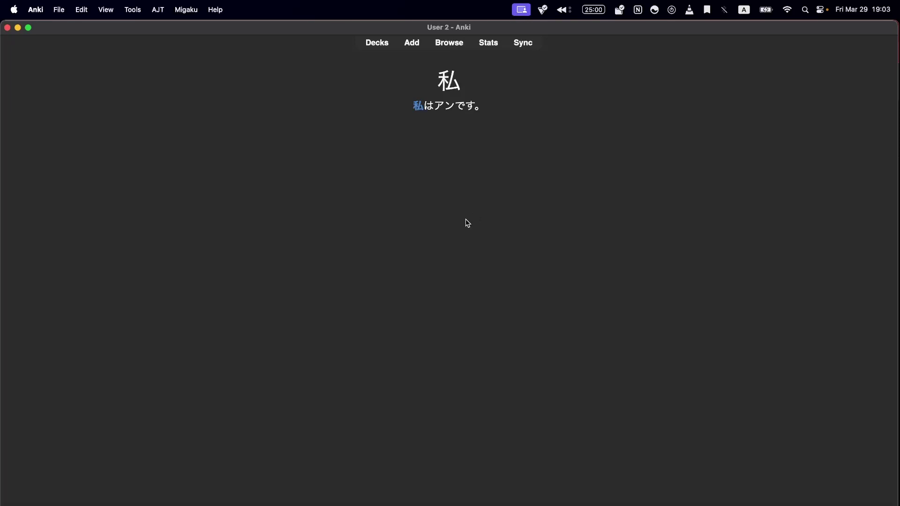
pyautogui.press('space')
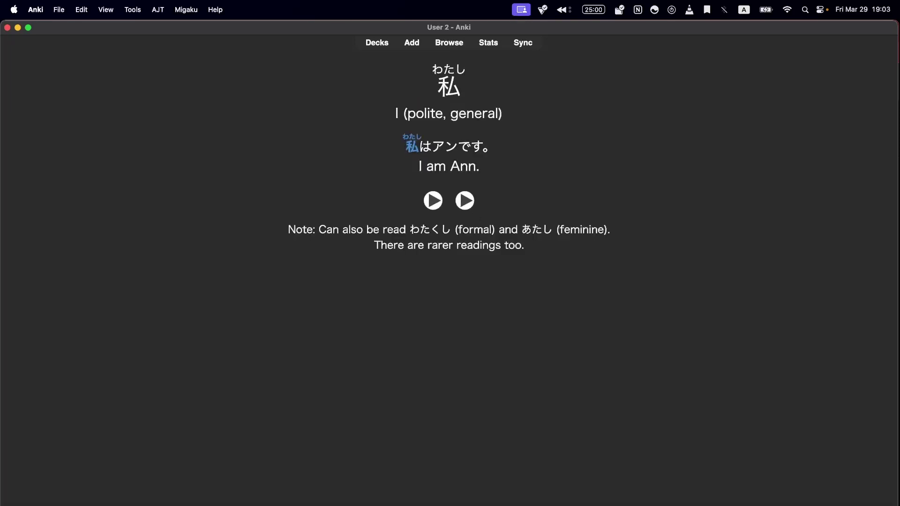
pyautogui.press('space')
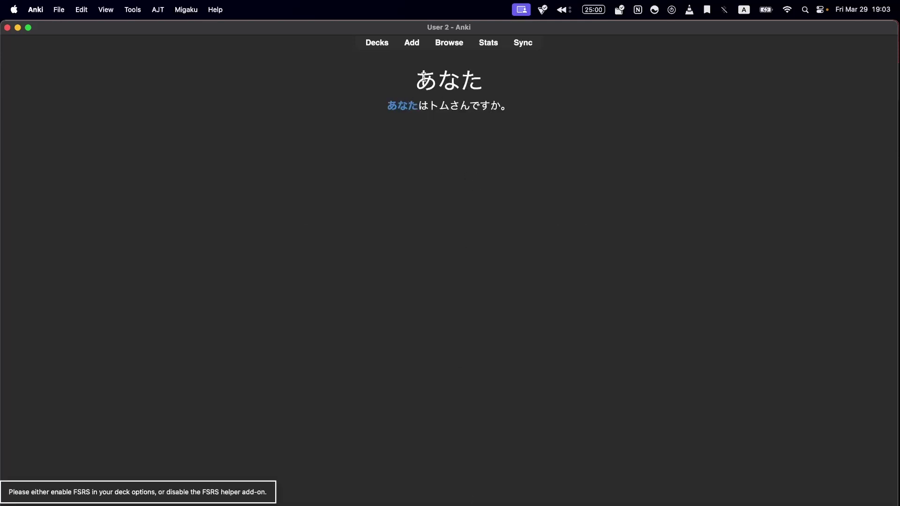
# Step: Go back to the deck list and open the Kaishi 1.5k deck options
pyautogui.click(379, 43)
pyautogui.click(565, 111)
pyautogui.click(570, 131)
# Step: Enable FSRS with desired retention 0.84 for Kaishi 1.5k and save the options
pyautogui.scroll(-15, 579, 209)
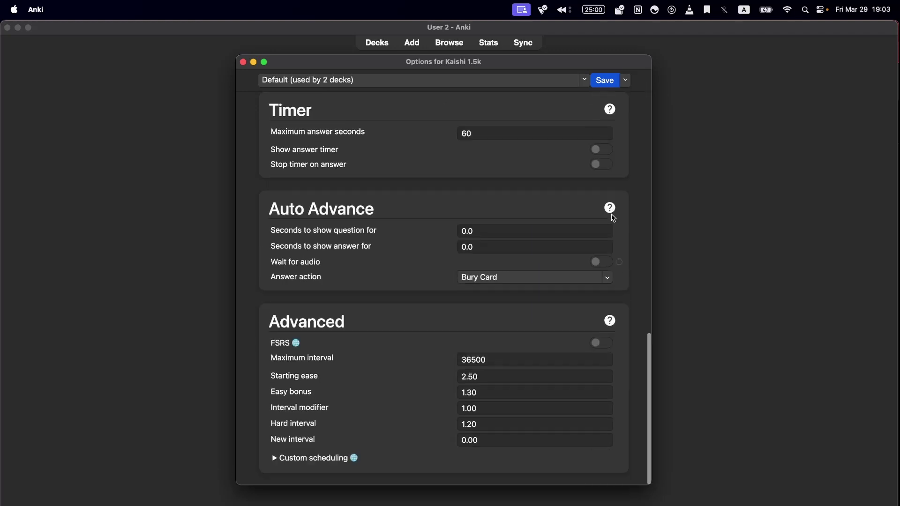
pyautogui.click(601, 345)
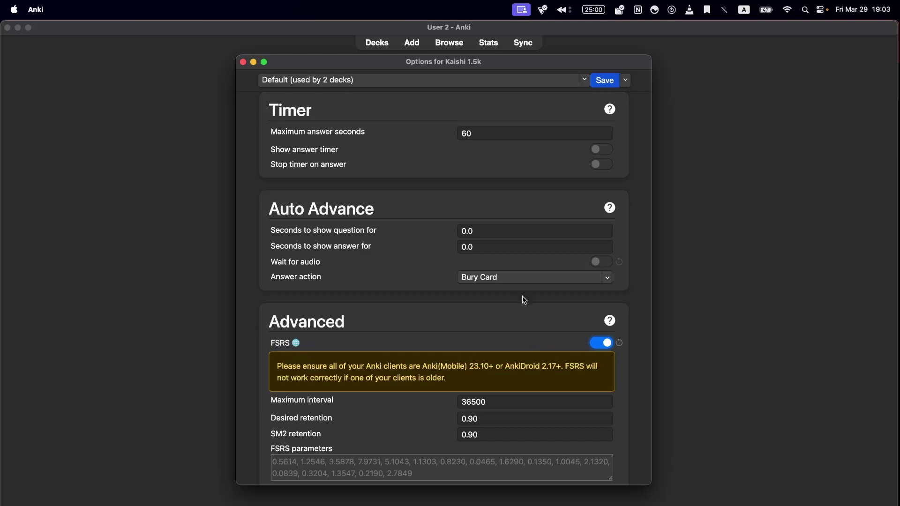
pyautogui.click(506, 418)
pyautogui.press('BackSpace')
pyautogui.write('84')
pyautogui.scroll(-4, 422, 317)
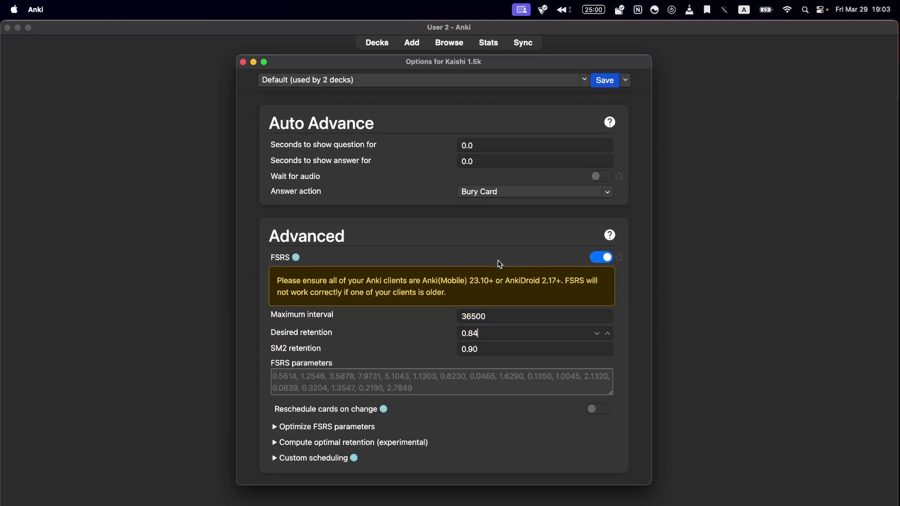
pyautogui.click(604, 81)
pyautogui.click(356, 112)
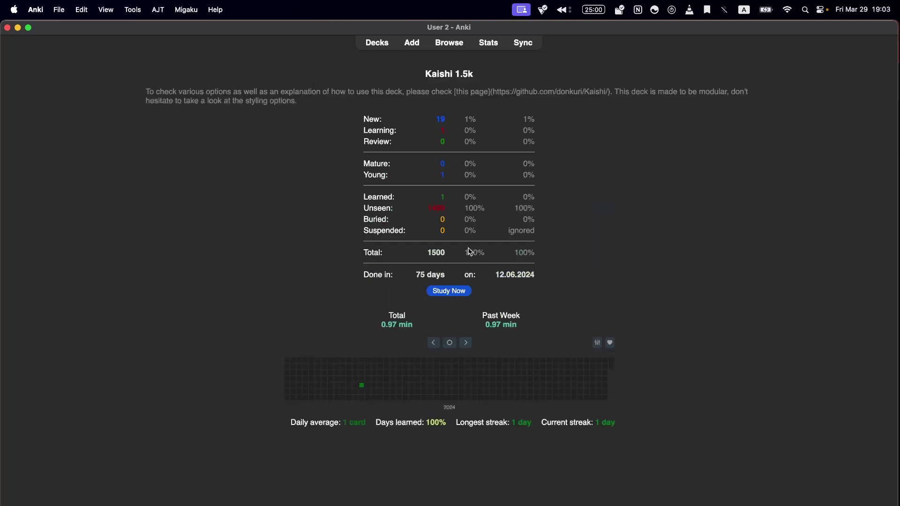
pyautogui.click(448, 293)
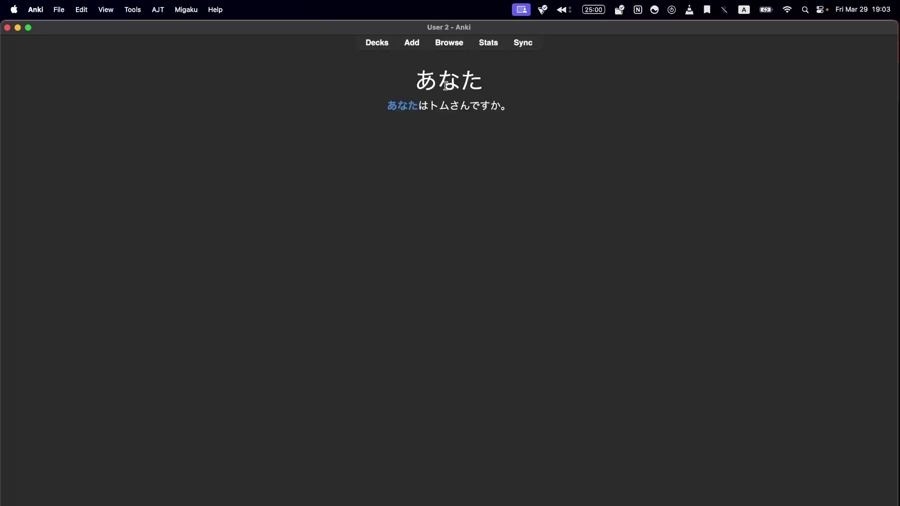
pyautogui.press('space')
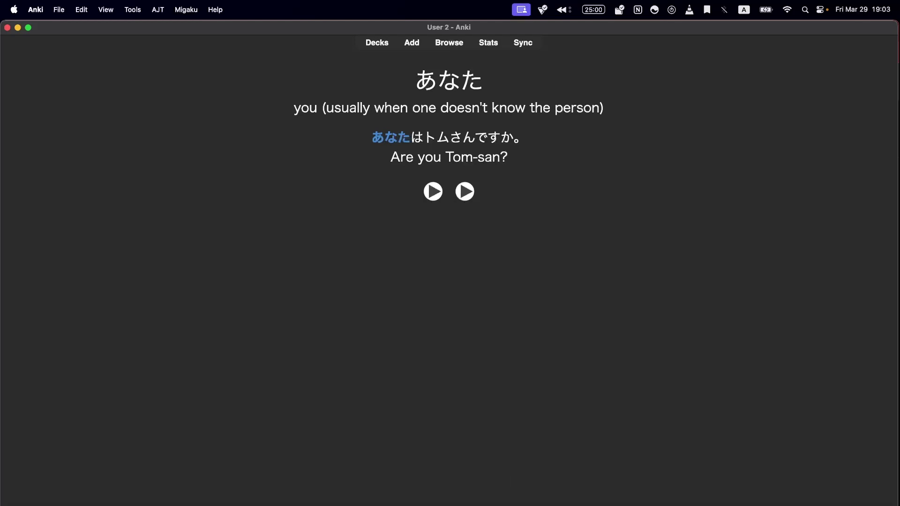
pyautogui.moveTo(384, 135); pyautogui.dragTo(481, 132)
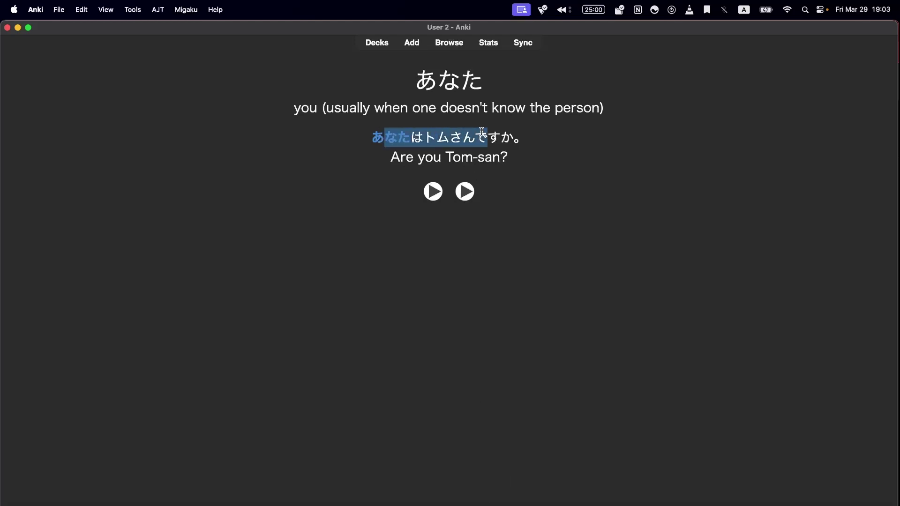
pyautogui.click(481, 132)
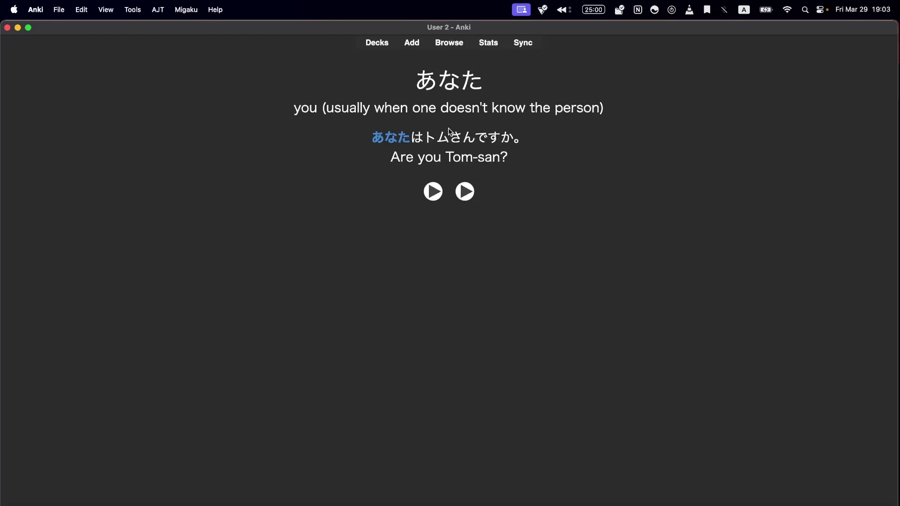
pyautogui.moveTo(413, 84); pyautogui.dragTo(485, 83)
pyautogui.click(485, 83)
pyautogui.moveTo(417, 87); pyautogui.dragTo(483, 90)
pyautogui.moveTo(294, 112); pyautogui.dragTo(707, 116)
pyautogui.click(744, 114)
pyautogui.moveTo(407, 91); pyautogui.dragTo(498, 94)
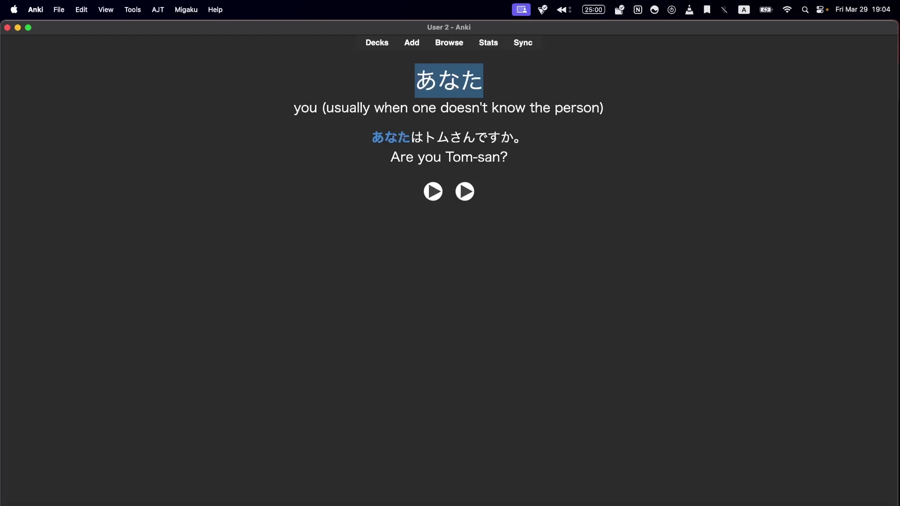
# Step: Answer the あなた, さん, 彼 and 好き cards as Good, briefly highlighting 好き
pyautogui.press('space')
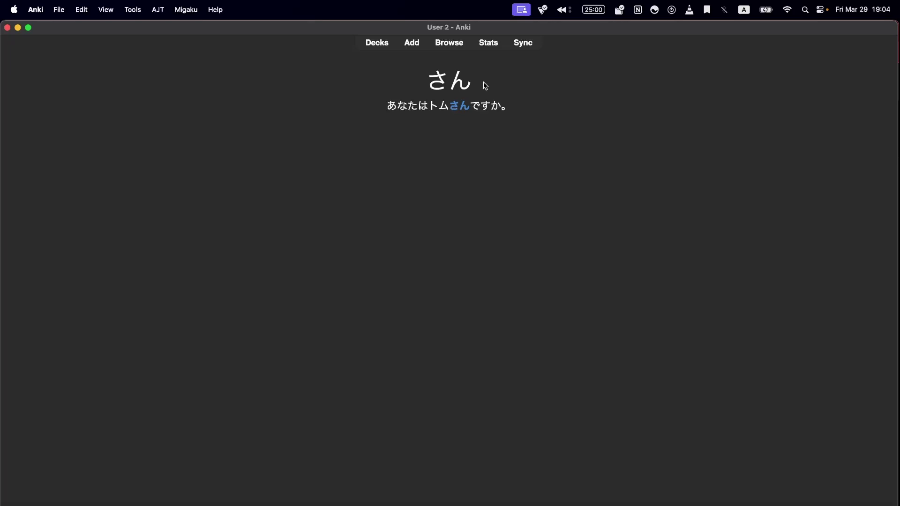
pyautogui.press('space')
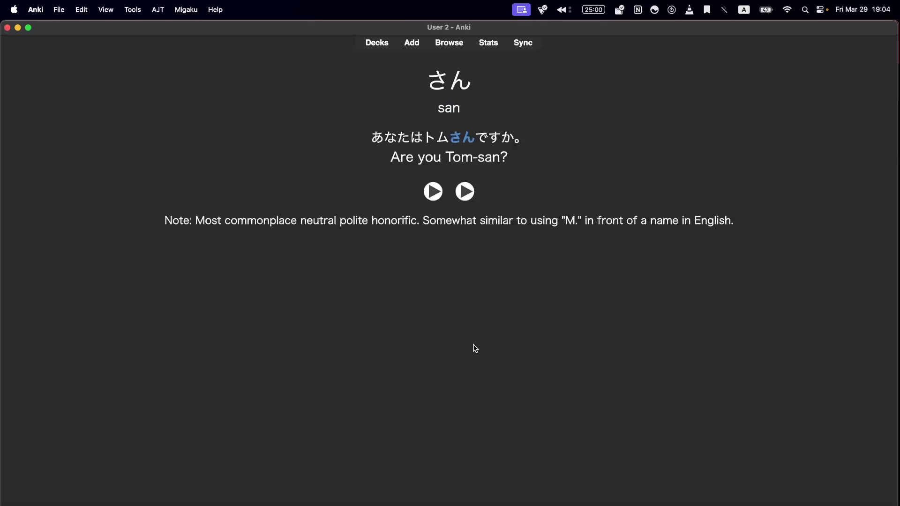
pyautogui.press('space')
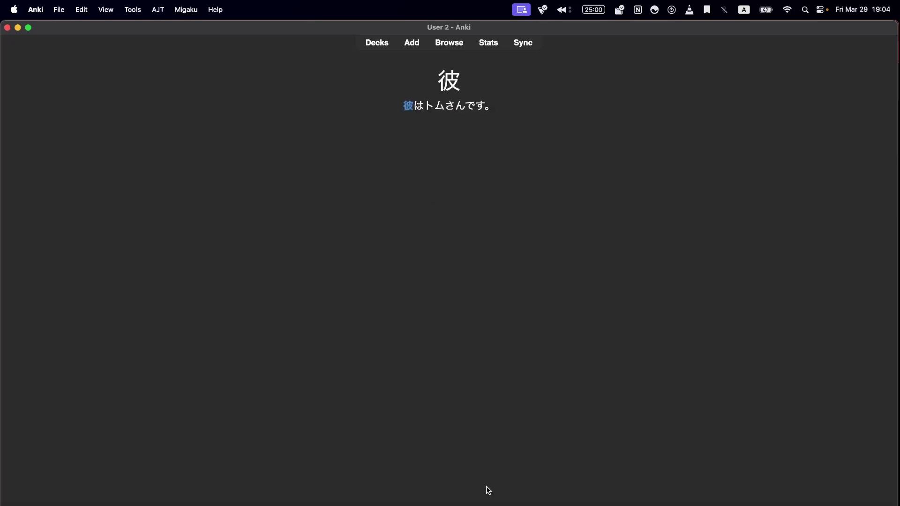
pyautogui.press('space')
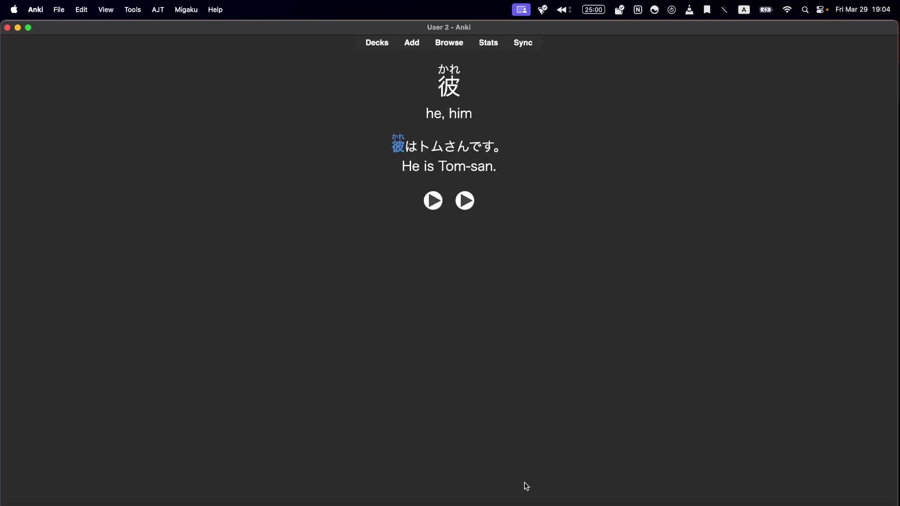
pyautogui.press('space')
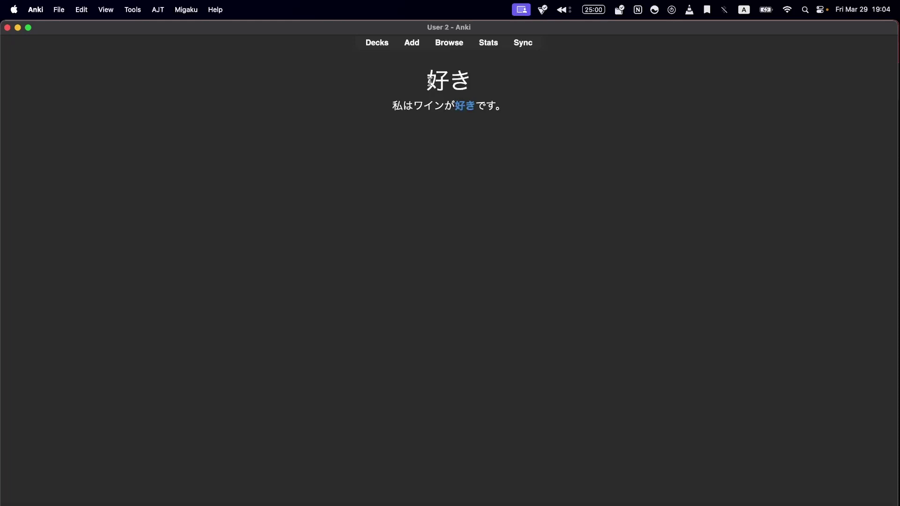
pyautogui.doubleClick(443, 85)
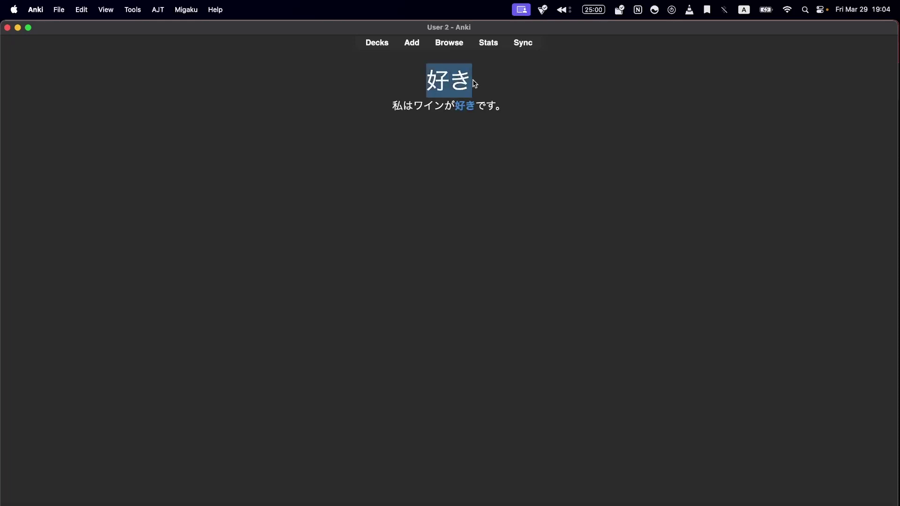
pyautogui.click(477, 83)
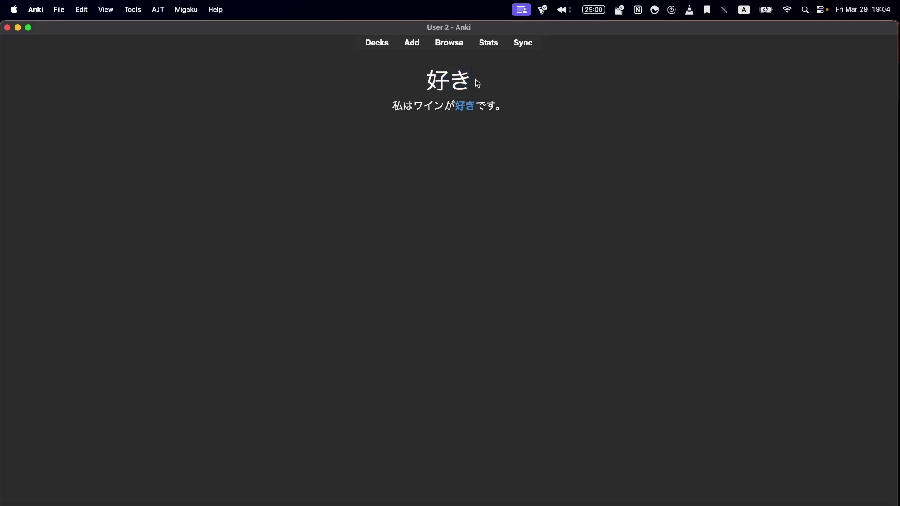
pyautogui.press('space')
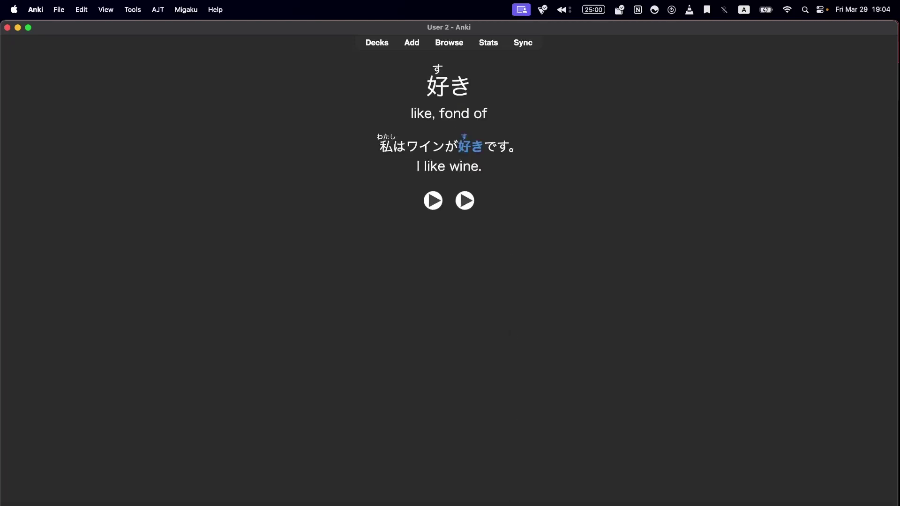
pyautogui.press('space')
# Step: Answer the 人 and いい cards, then reveal the nationality-suffix 人 card and highlight its meaning
pyautogui.press('space')
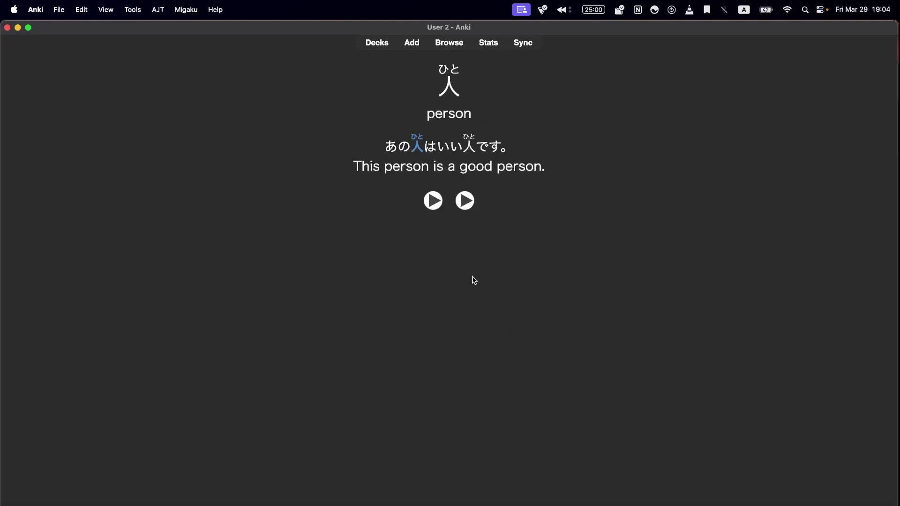
pyautogui.press('space')
pyautogui.press('space')
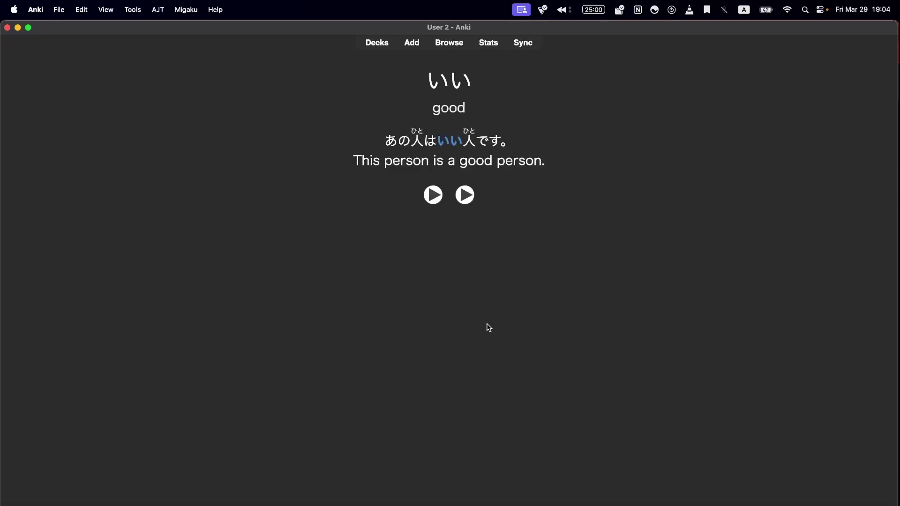
pyautogui.press('space')
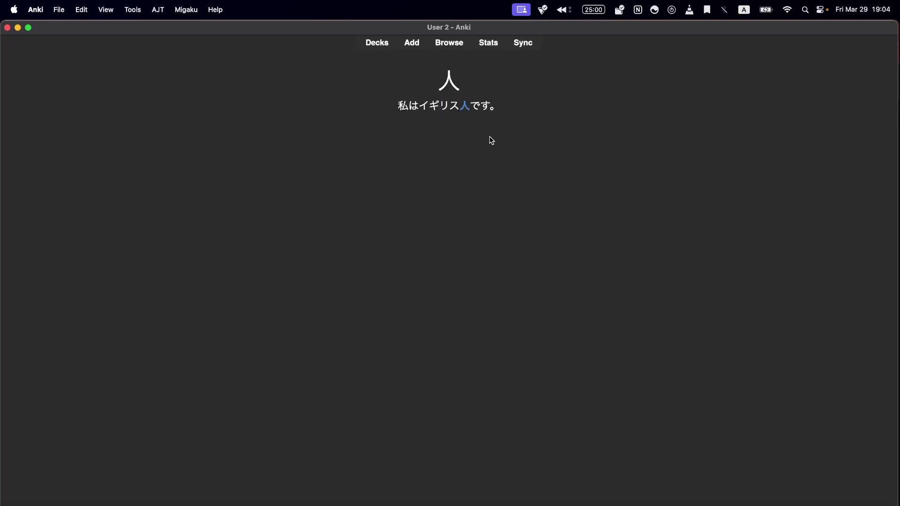
pyautogui.doubleClick(464, 108)
pyautogui.press('space')
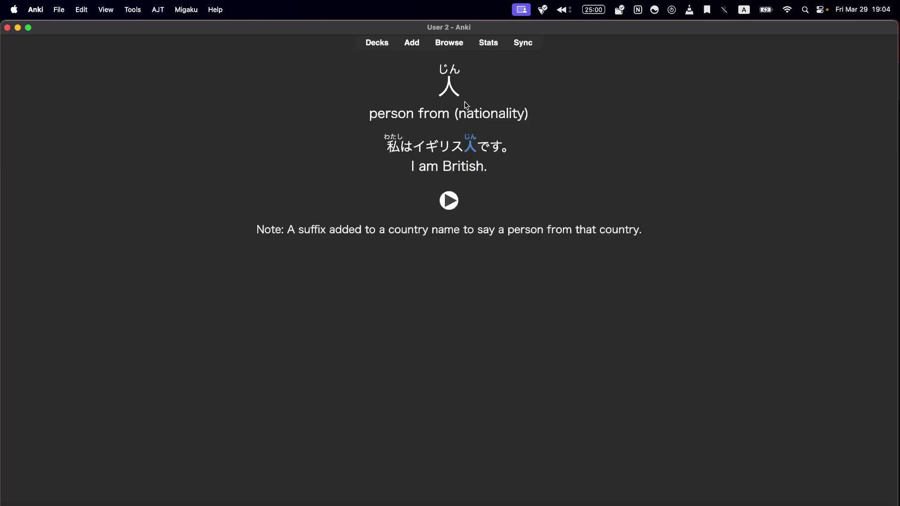
pyautogui.moveTo(414, 114); pyautogui.dragTo(563, 114)
# Step: Answer the 人, 日本語, 勉強 and 本 cards as Good, leaving これ next
pyautogui.press('space')
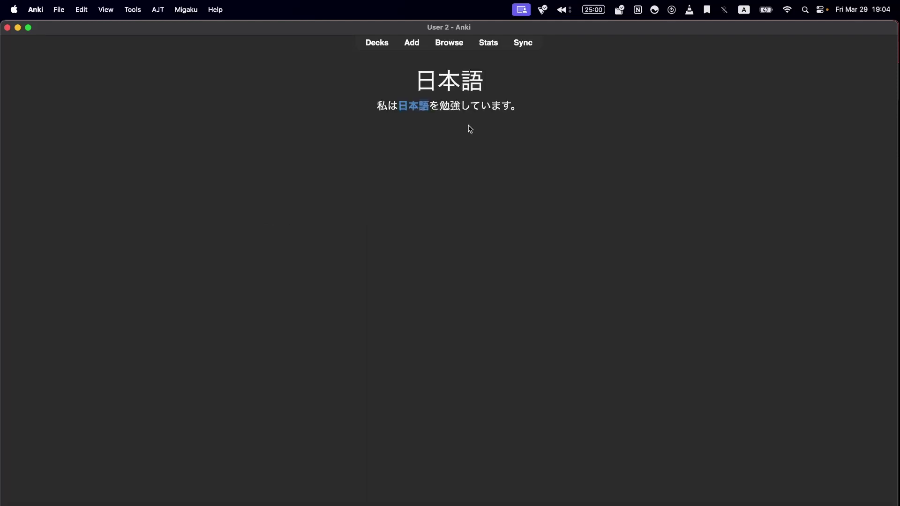
pyautogui.press('space')
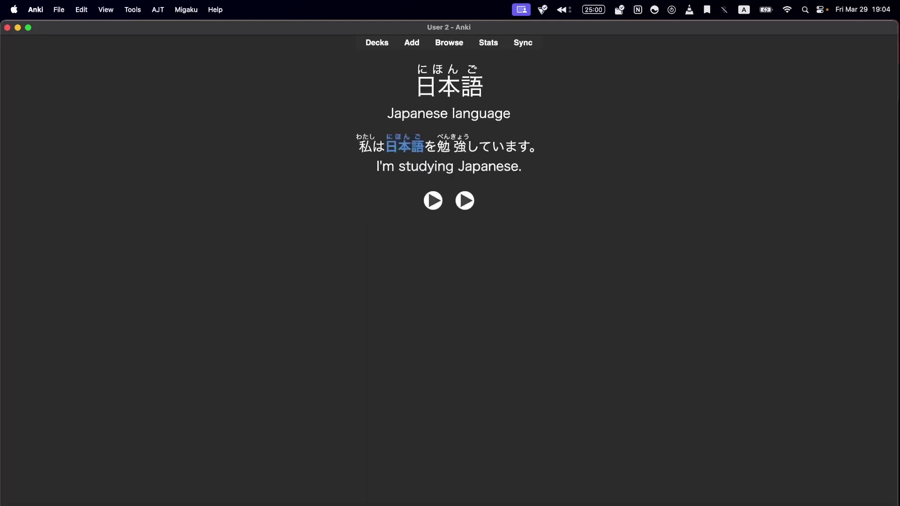
pyautogui.press('space')
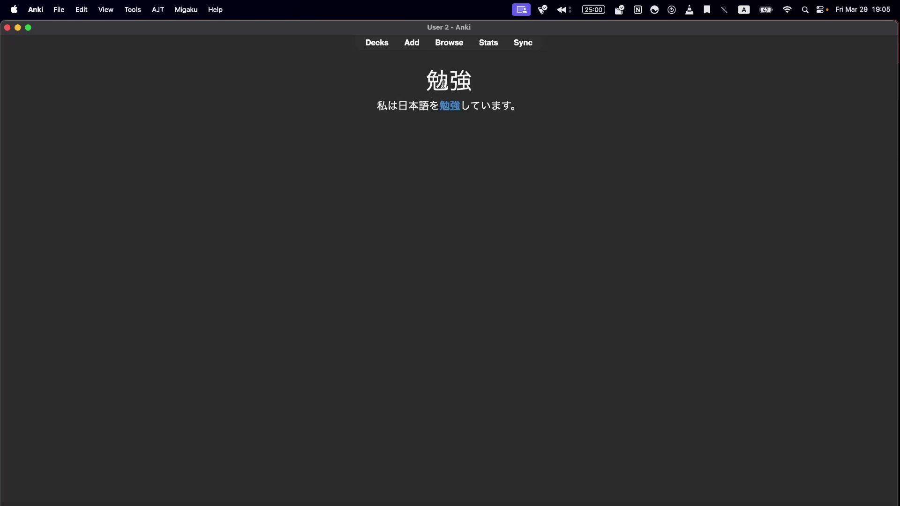
pyautogui.press('space')
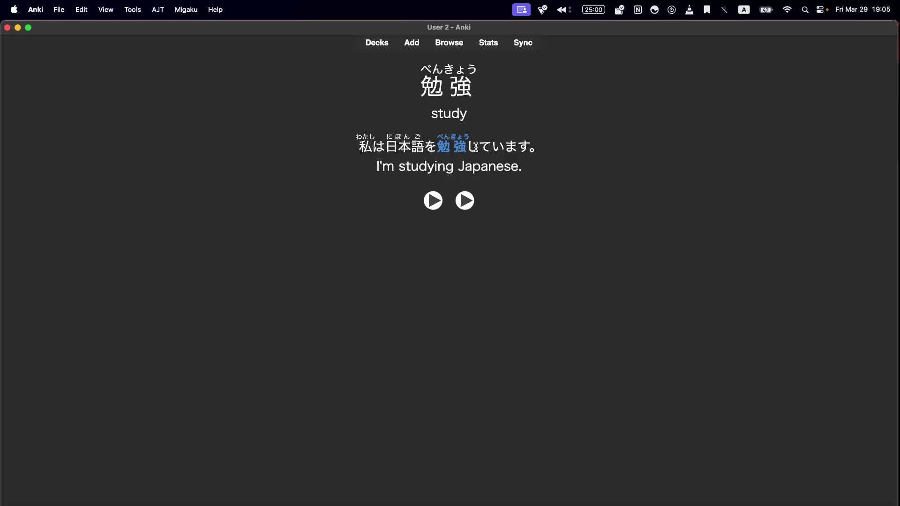
pyautogui.press('space')
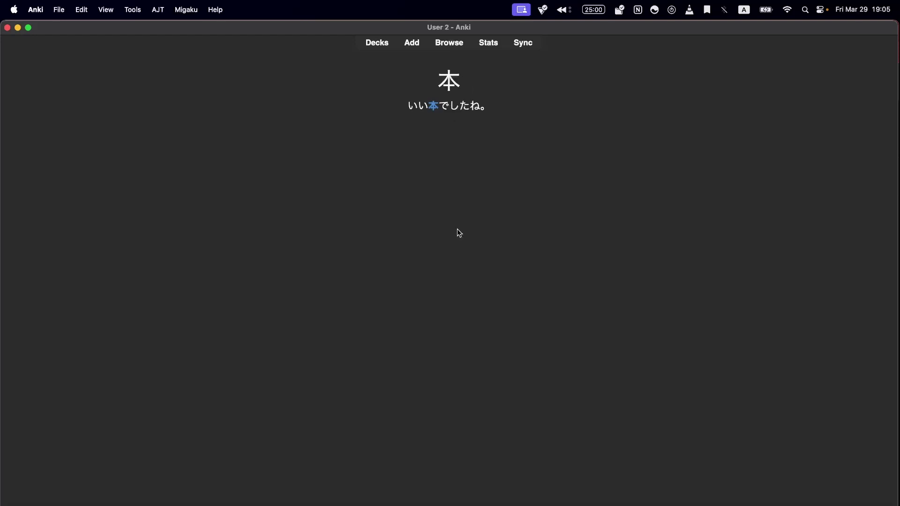
pyautogui.press('space')
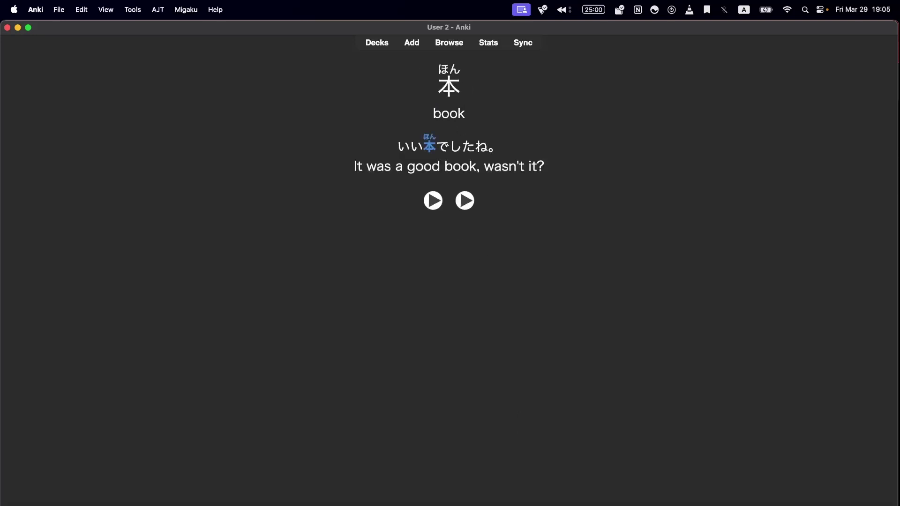
pyautogui.press('space')
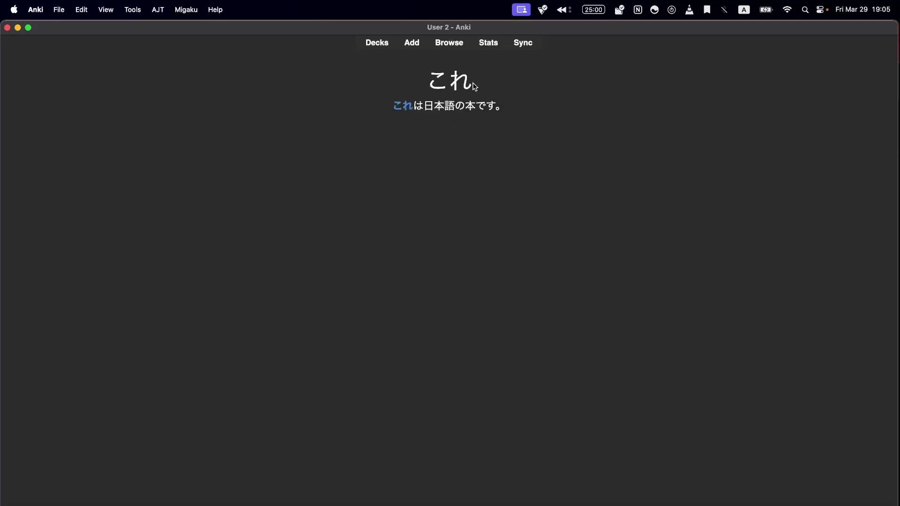
# Step: Show Kaishi 1.5k's Card Counts: 1,489 new and 11 learning out of 1,500
pyautogui.click(378, 43)
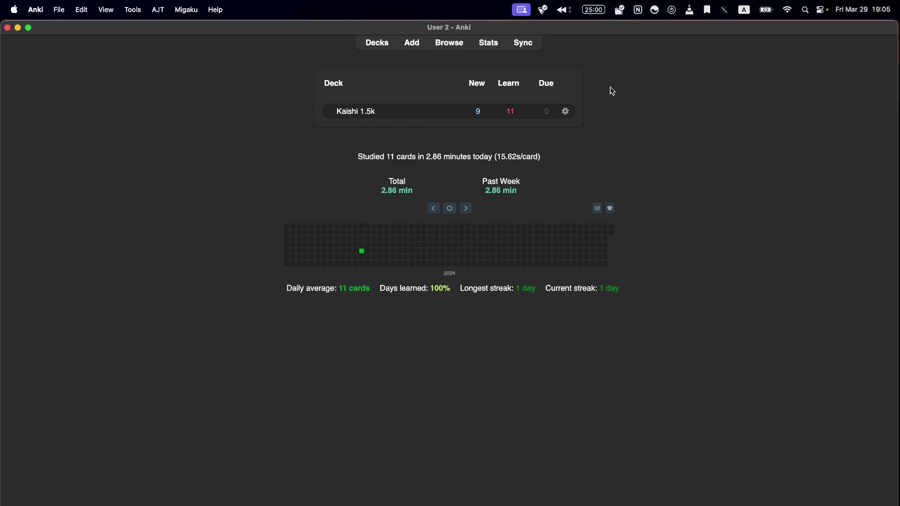
pyautogui.click(357, 112)
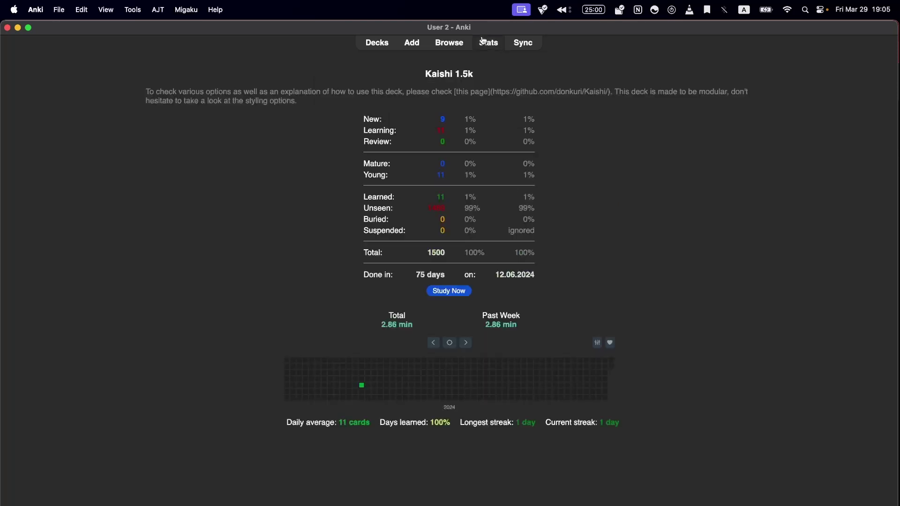
pyautogui.click(488, 42)
pyautogui.scroll(-10, 487, 281)
pyautogui.scroll(-5, 485, 273)
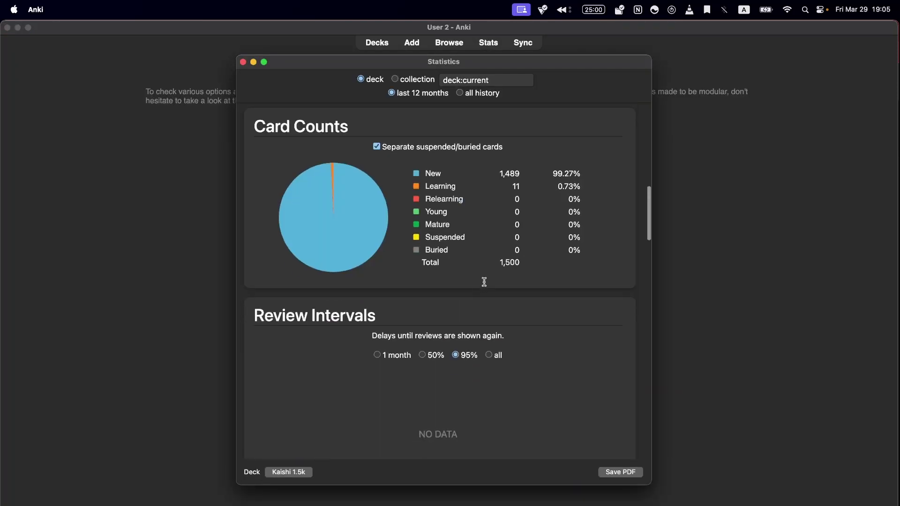